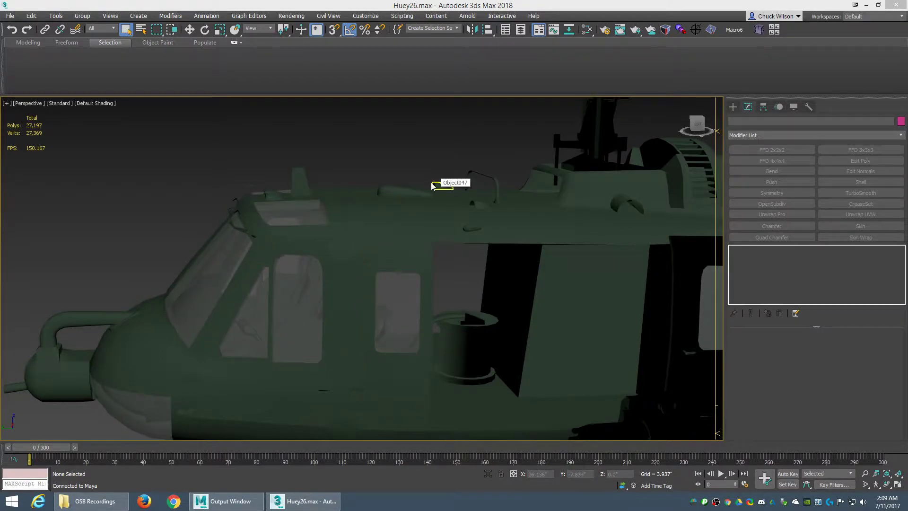
Select Cylinder003 on the cabin side, check front and perspective views, and frame it.
click(360, 257)
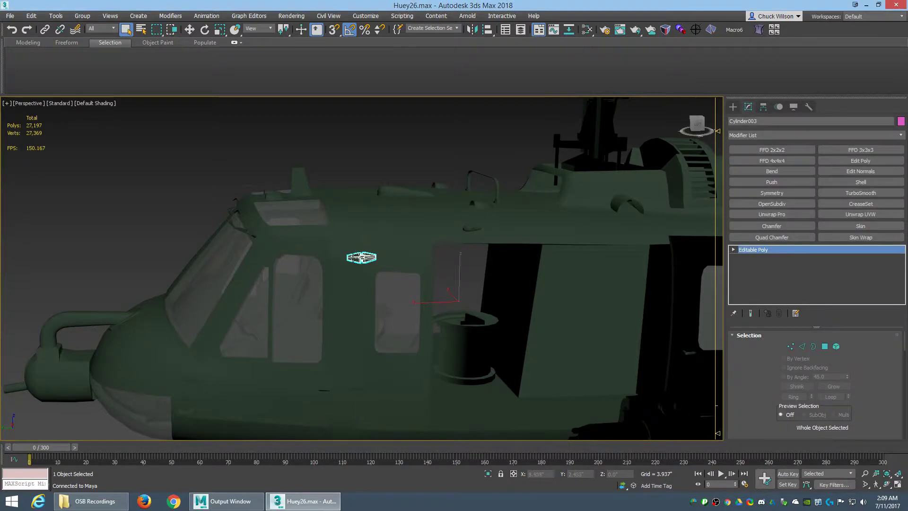
key(f)
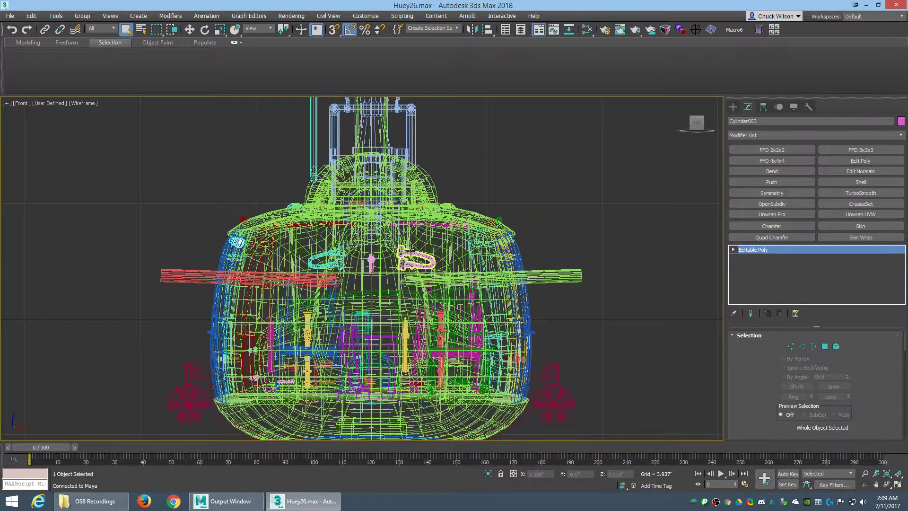
key(shift+z)
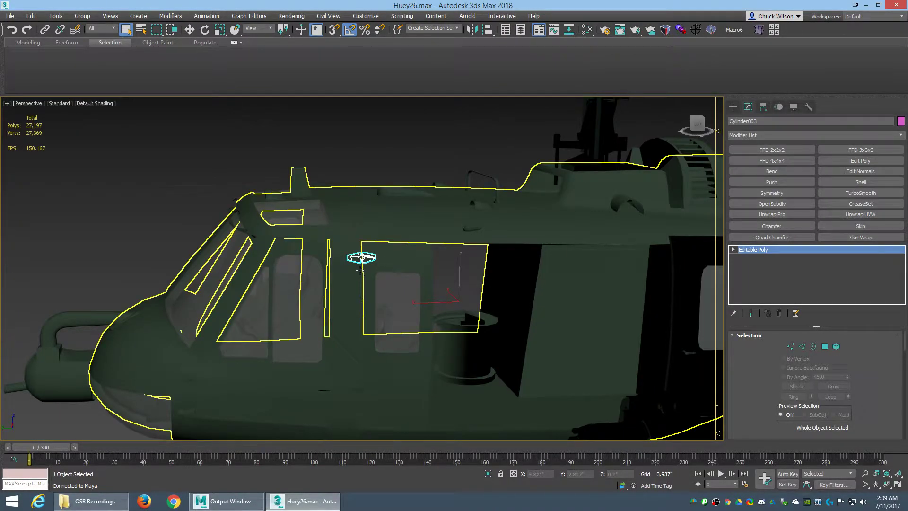
key(z)
Orbit and zoom around Cylinder003, reselecting it to inspect it from an angle.
alt+middle_drag(374, 265, 413, 282)
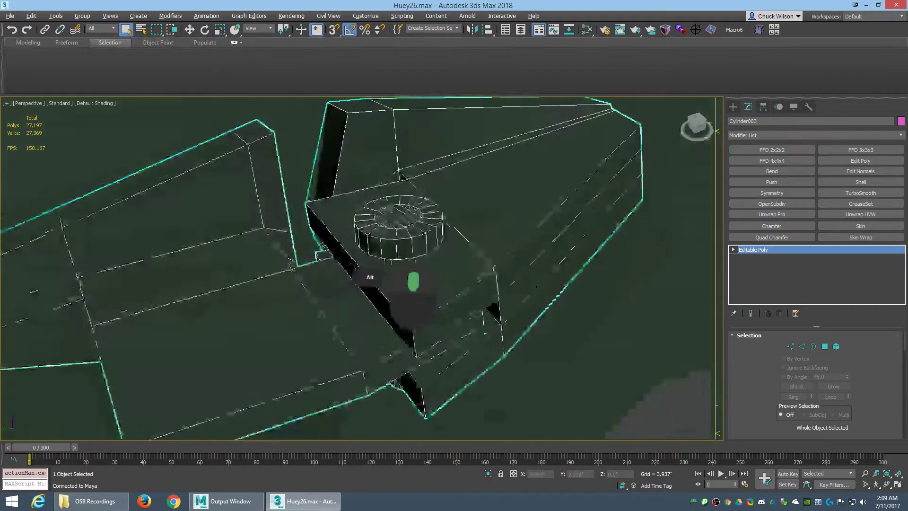
scroll(359, 274, down, 3)
scroll(339, 251, down, 5)
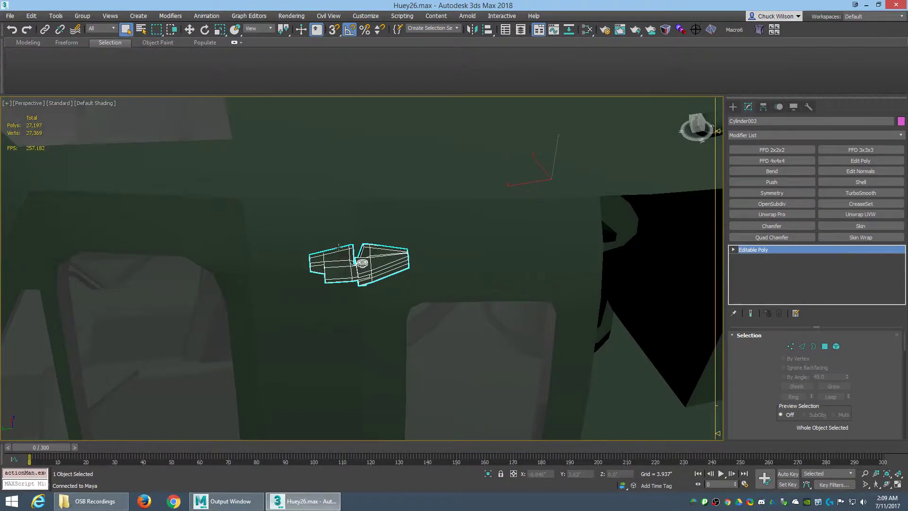
scroll(343, 260, up, 2)
scroll(345, 269, up, 2)
alt+click(349, 277)
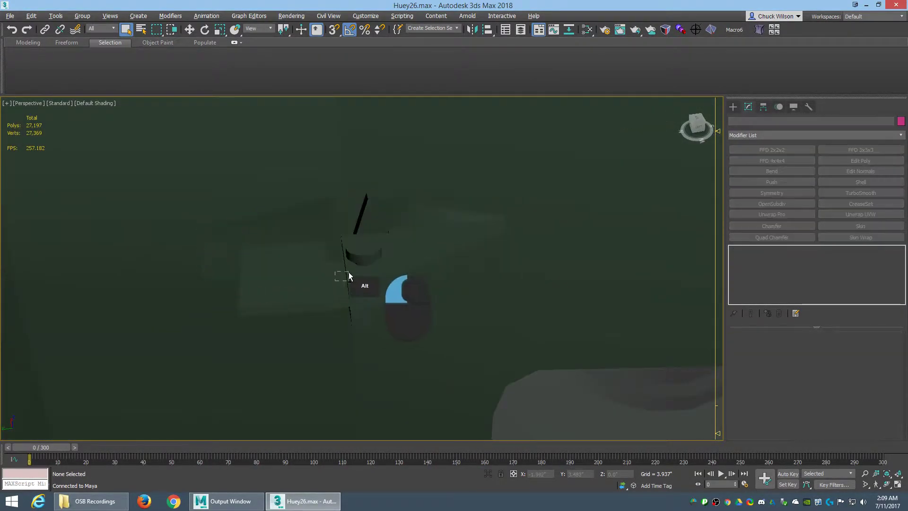
click(351, 276)
alt+middle_drag(351, 275, 440, 269)
Put Cylinder003 in Edge sub-object mode and pick its 188 edges with Ribbon Hard.
click(803, 347)
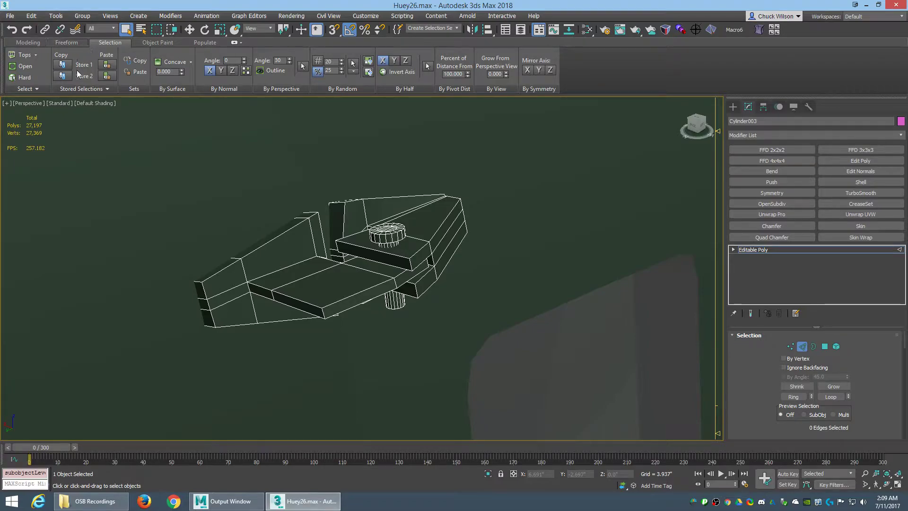
click(25, 79)
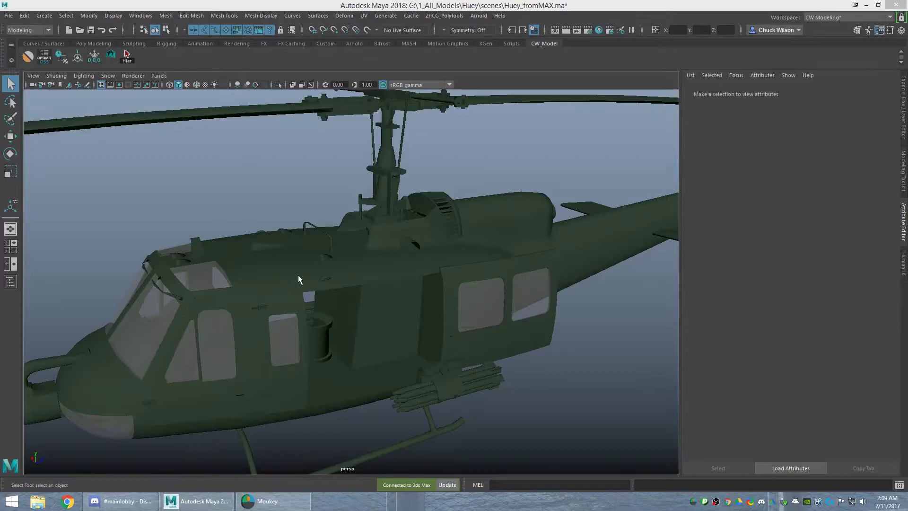
Select Cylinder003 in Maya, isolate it with Ctrl+1, and frame it with F.
mouse_move(317, 276)
alt+middle_down()
mouse_move(279, 267)
mouse_move(357, 285)
alt+middle_up()
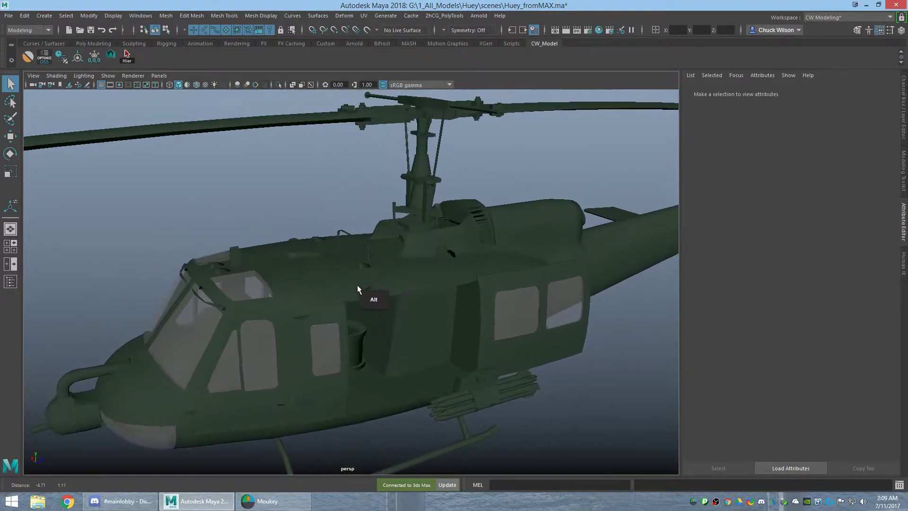
alt+drag(358, 285, 340, 288)
alt+middle_drag(320, 293, 341, 258)
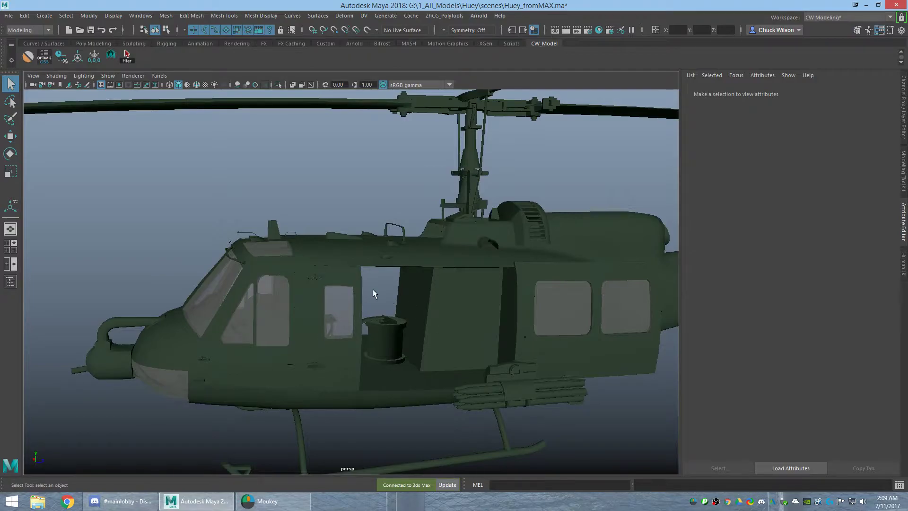
click(316, 278)
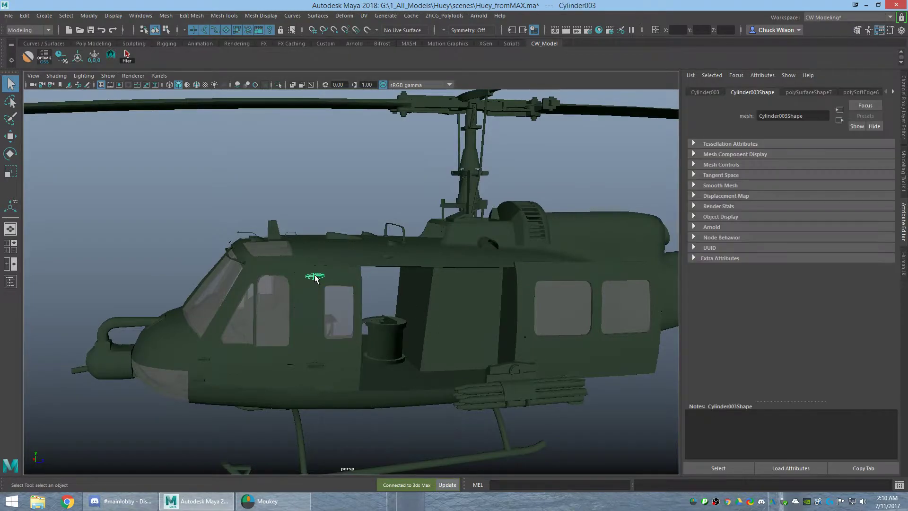
key(ctrl+1)
key(f)
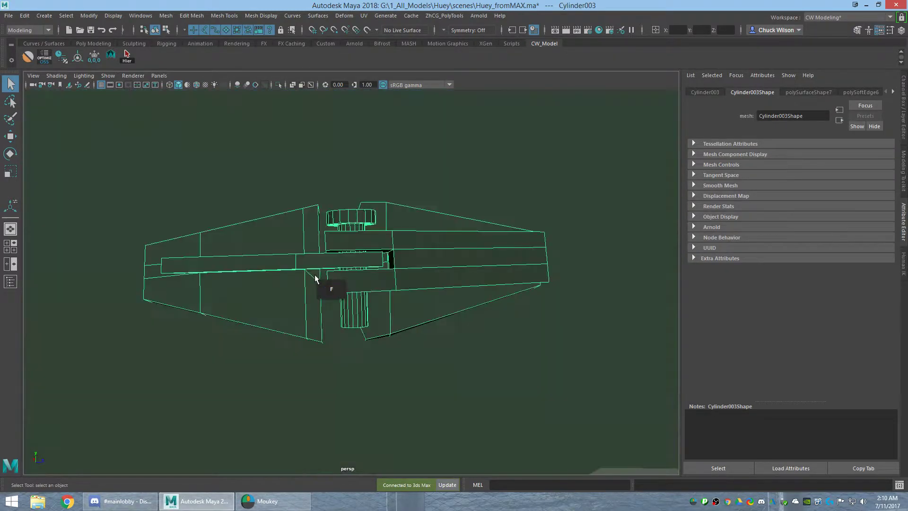
mouse_move(362, 265)
alt+mouse_down()
mouse_move(350, 266)
mouse_move(379, 285)
alt+mouse_up()
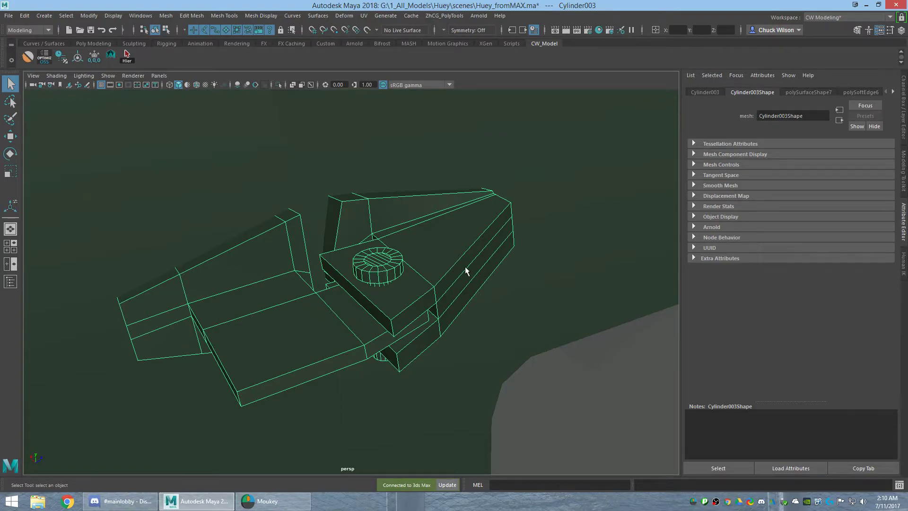
Select the single edge e[262] of Cylinder003 in edge mode, undoing a stray pick.
key(F10)
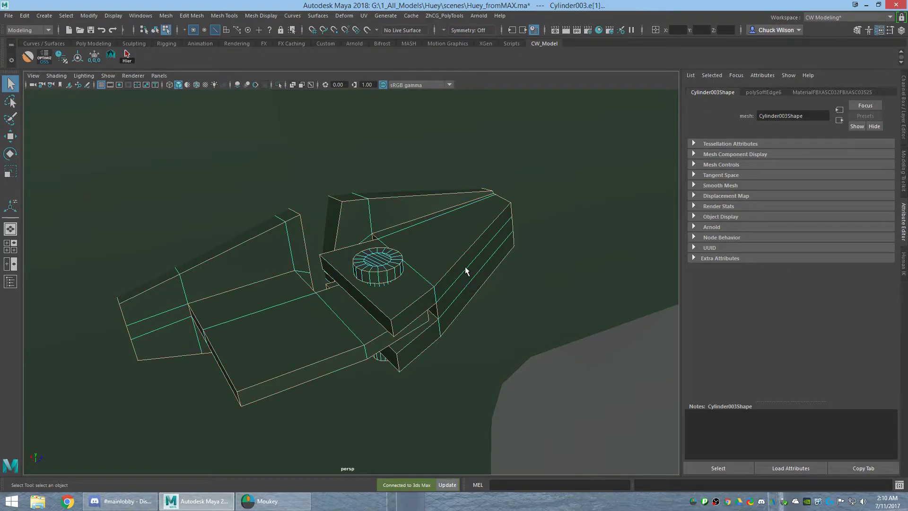
click(544, 364)
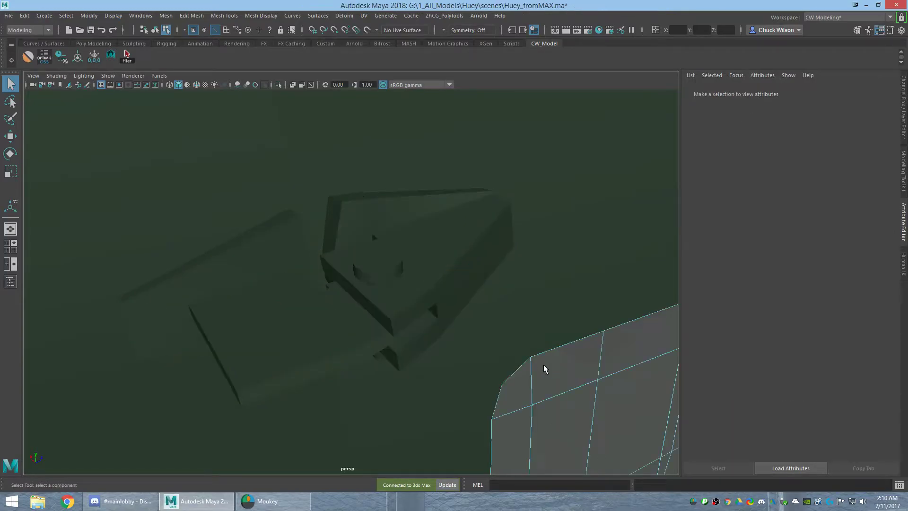
key(ctrl+z)
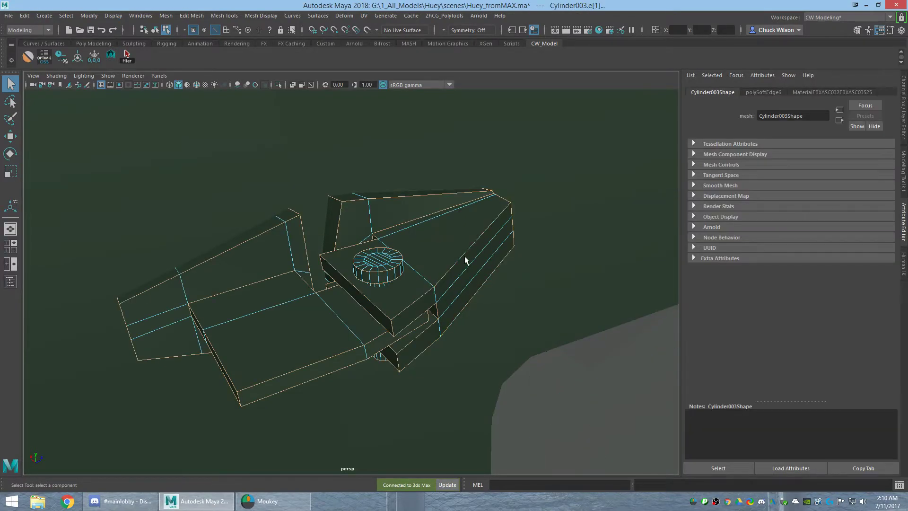
click(452, 240)
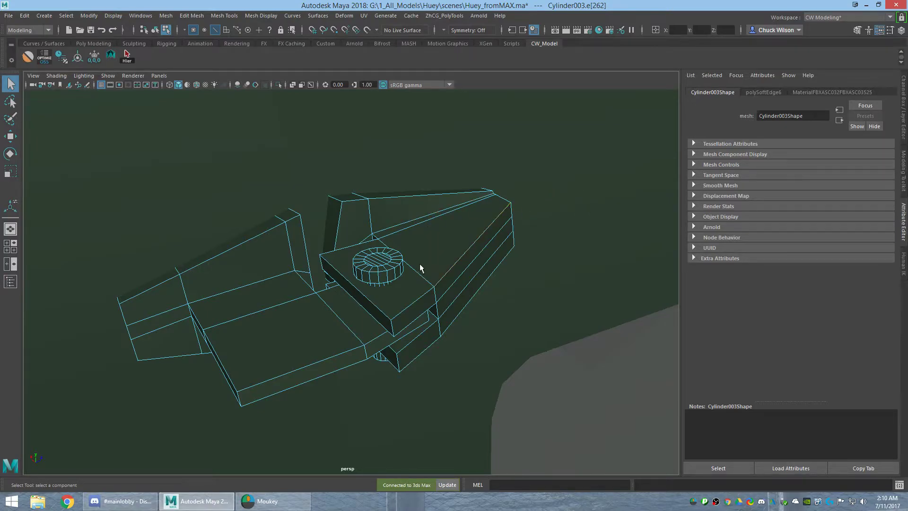
key(F8)
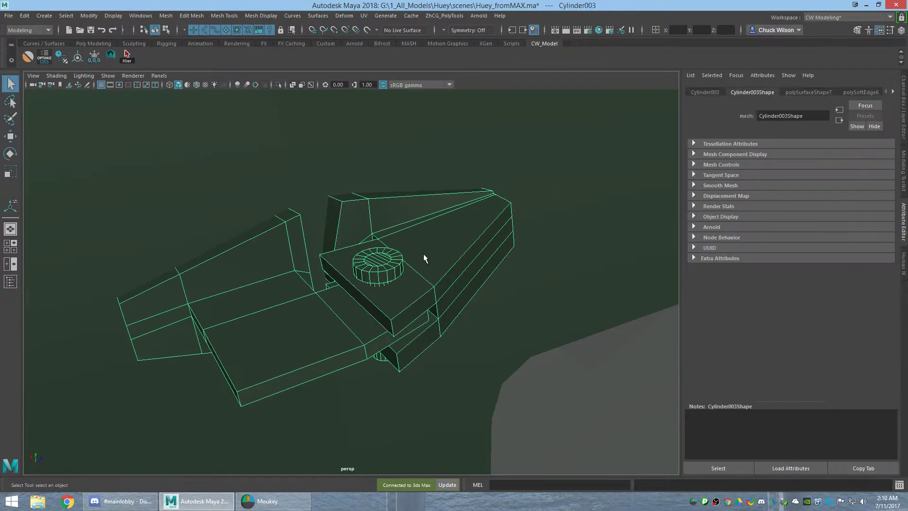
key(F8)
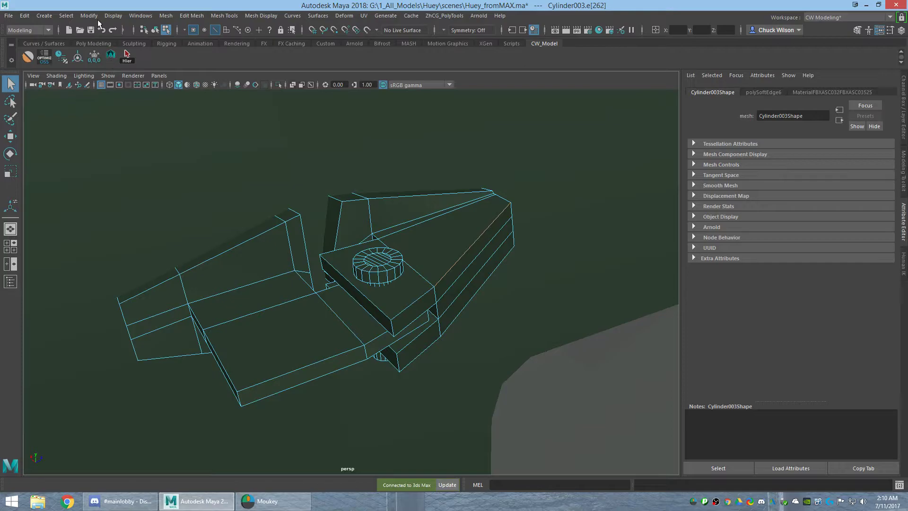
Try the Use Constraints options, clear the top edge, return to object mode, and close it.
click(66, 16)
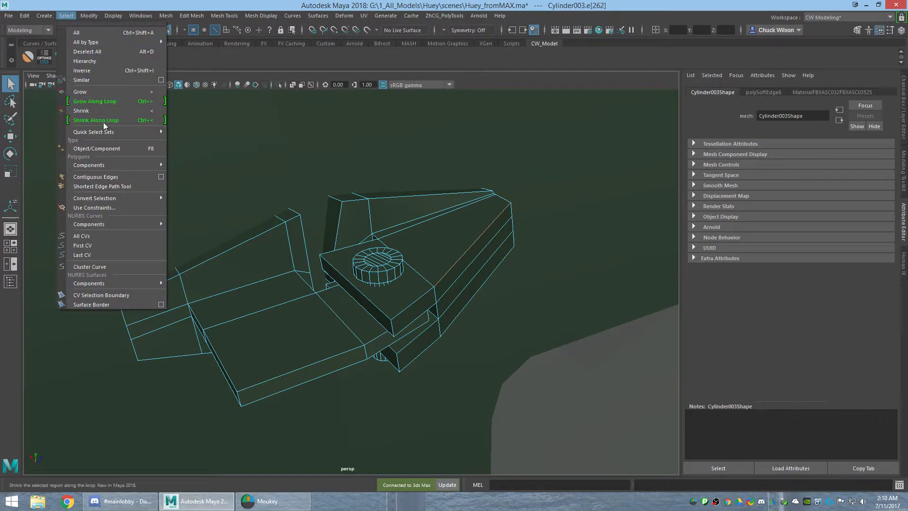
click(114, 208)
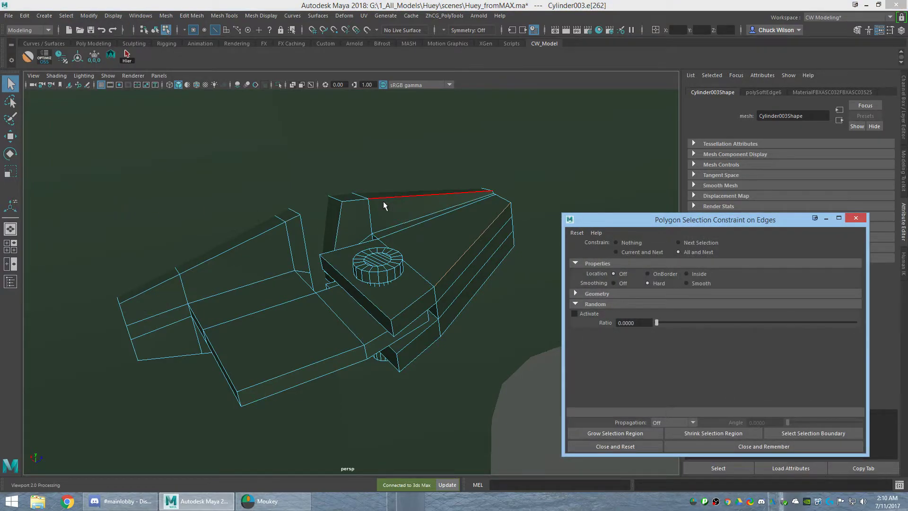
click(490, 154)
key(F8)
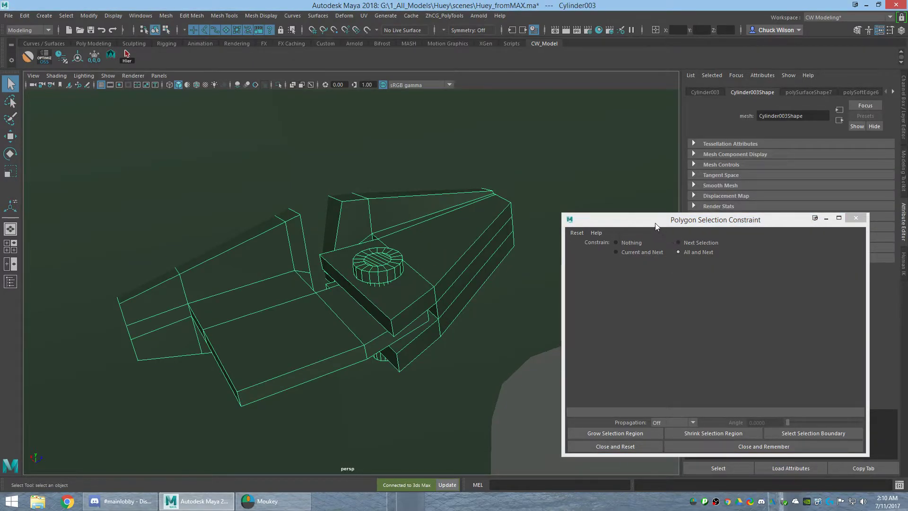
click(855, 218)
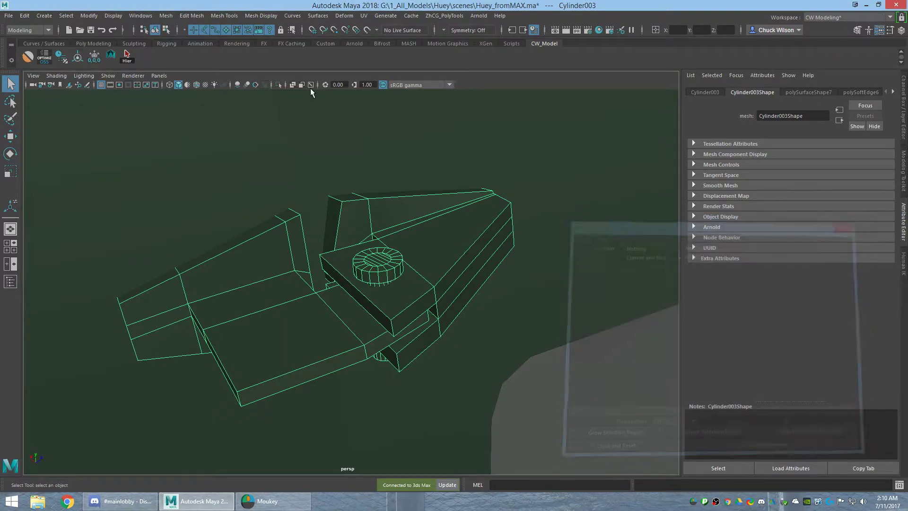
Reopen Select > Use Constraints and move the dialog above the part.
click(68, 17)
mouse_move(95, 198)
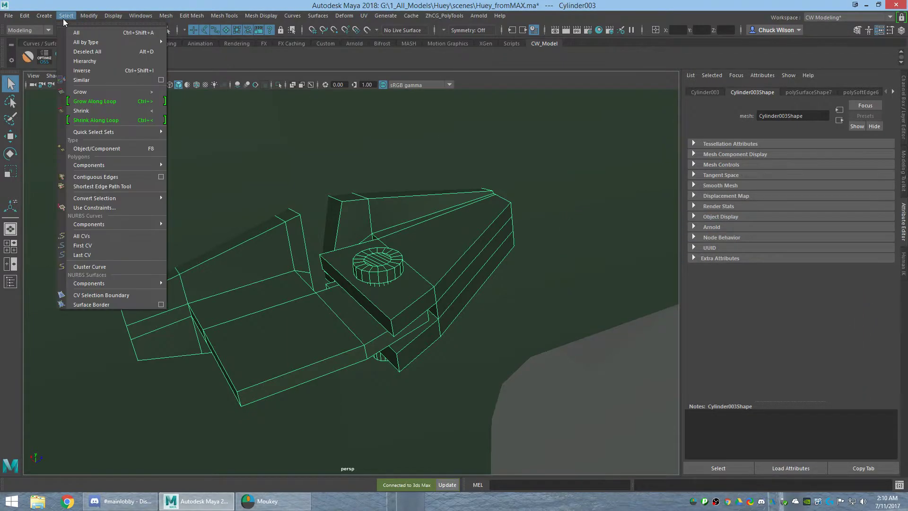
click(112, 210)
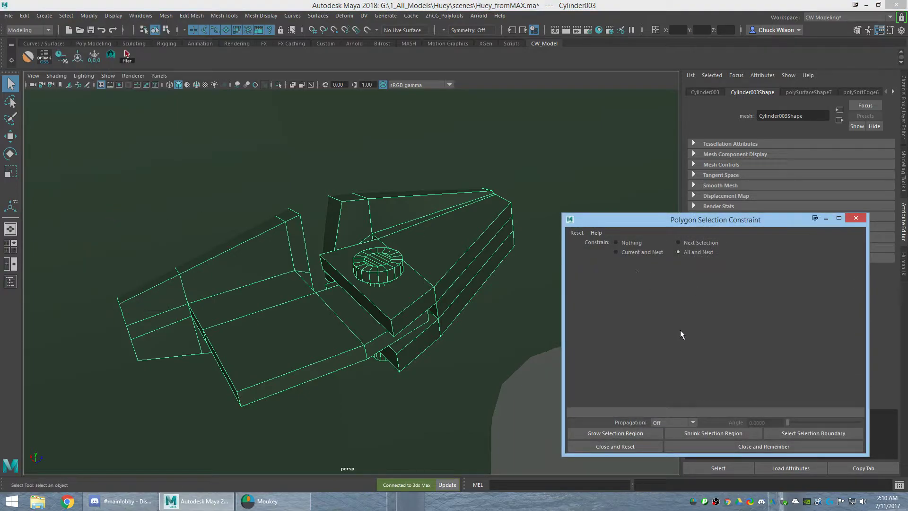
drag(739, 222, 748, 172)
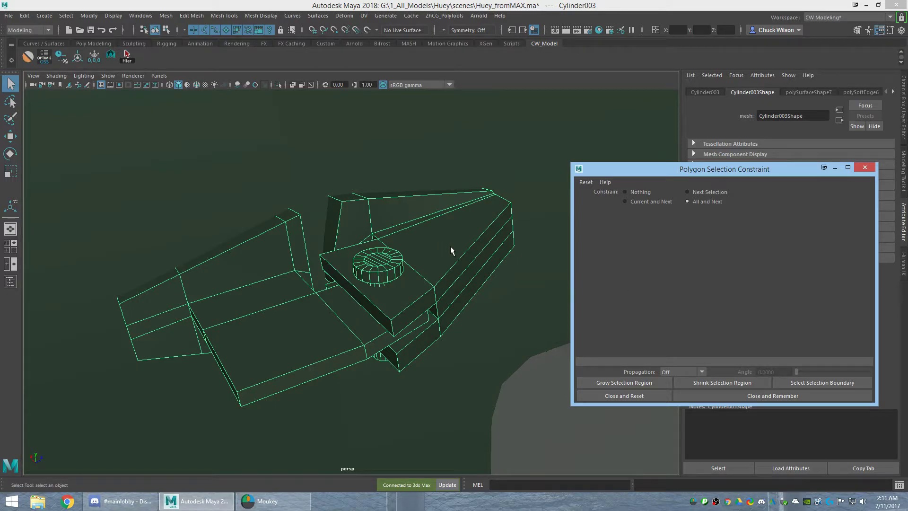
In edge mode, set the Smoothing constraint to Hard and orbit to check the selected edges.
key(F10)
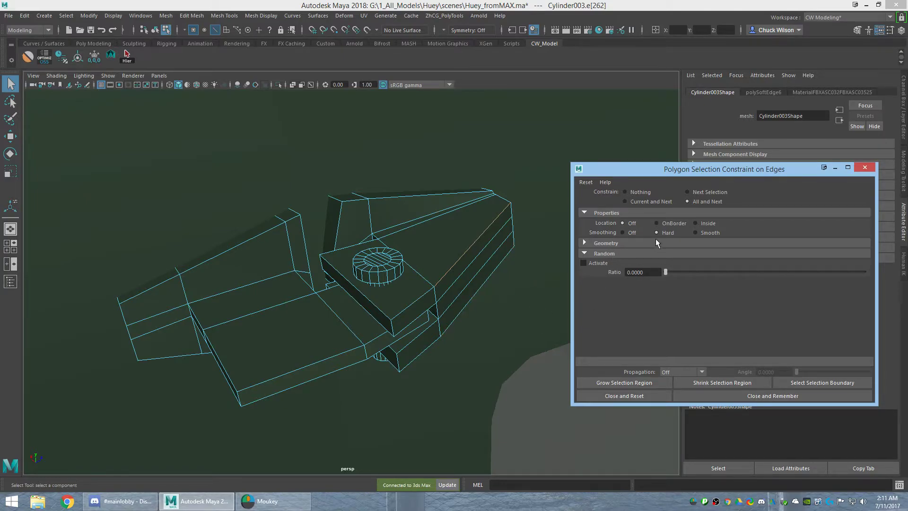
click(622, 233)
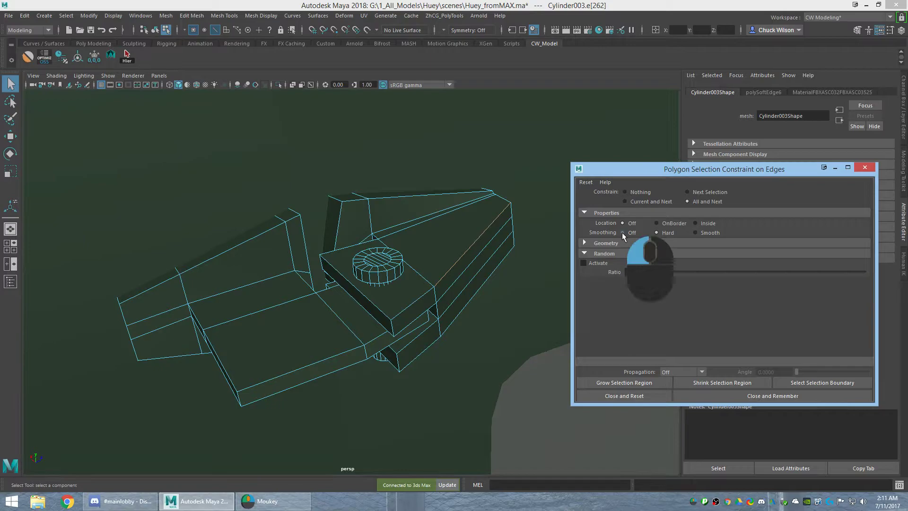
click(657, 232)
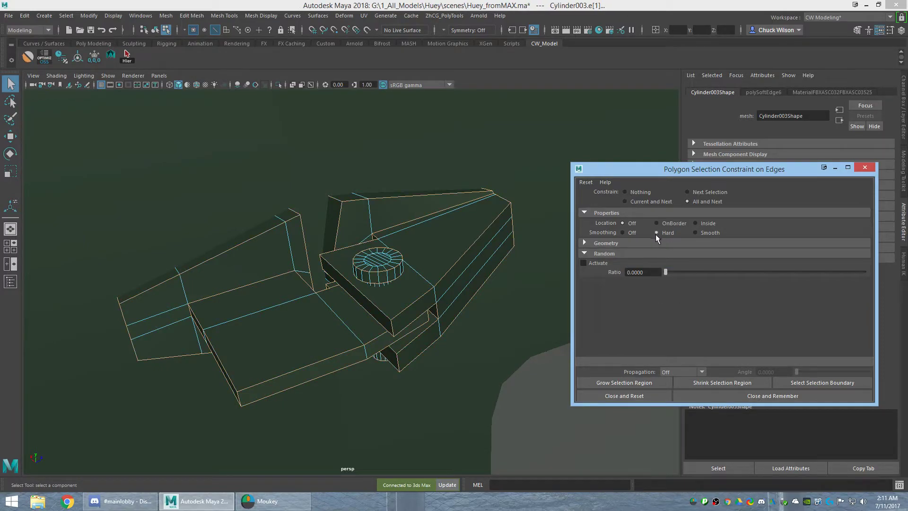
click(331, 358)
alt+drag(334, 364, 331, 304)
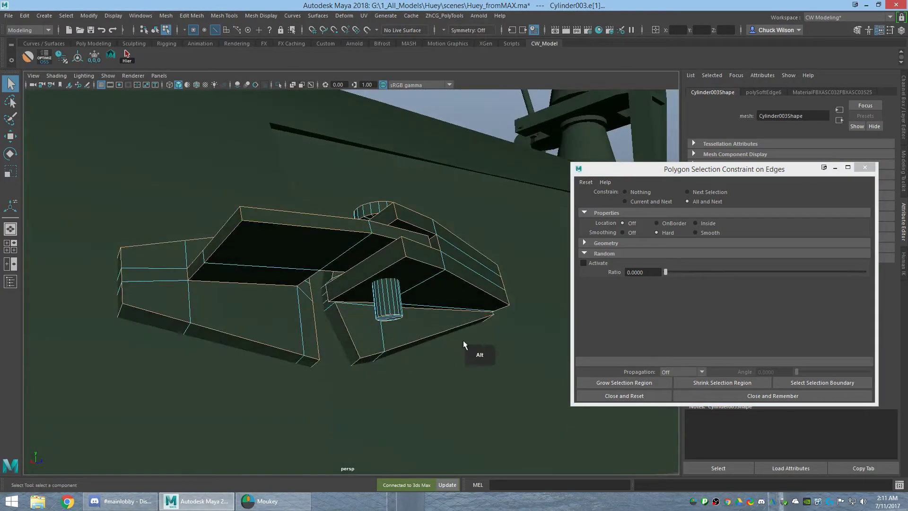
mouse_move(417, 292)
alt+mouse_down()
mouse_move(405, 332)
mouse_move(429, 330)
mouse_move(432, 308)
mouse_move(437, 316)
alt+mouse_up()
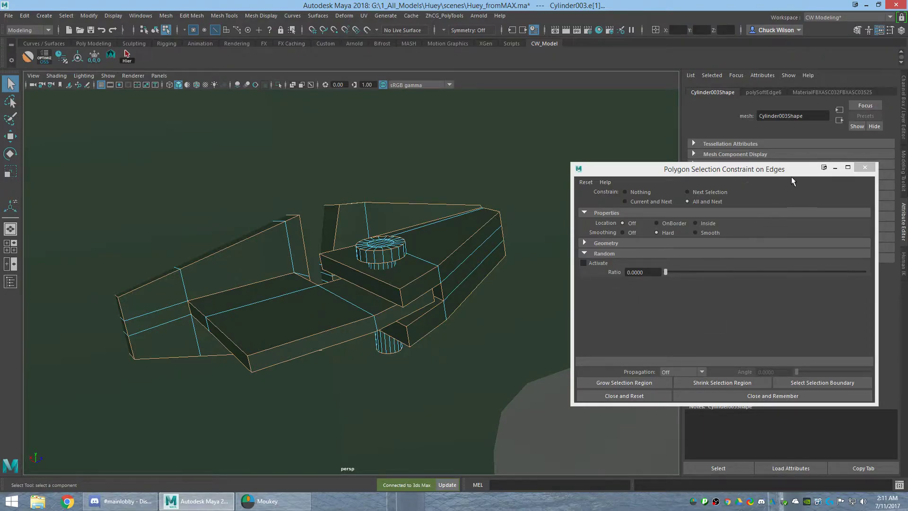
Close and Remember the constraint, clear Script Editor history, and copy the polySelectConstraint line.
click(859, 167)
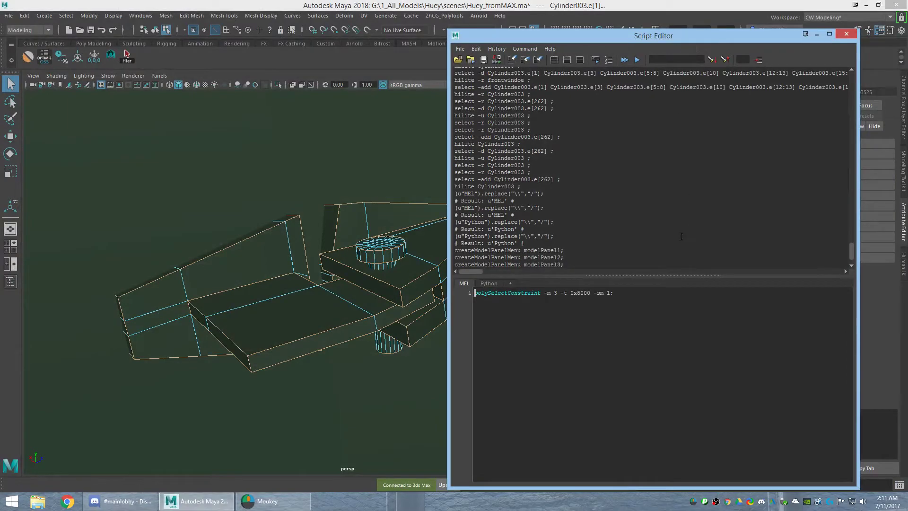
click(539, 59)
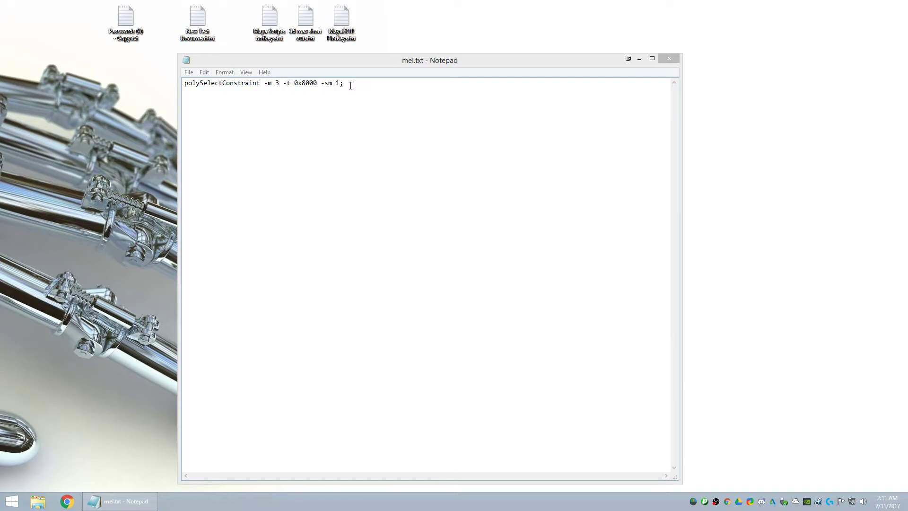
drag(351, 85, 181, 85)
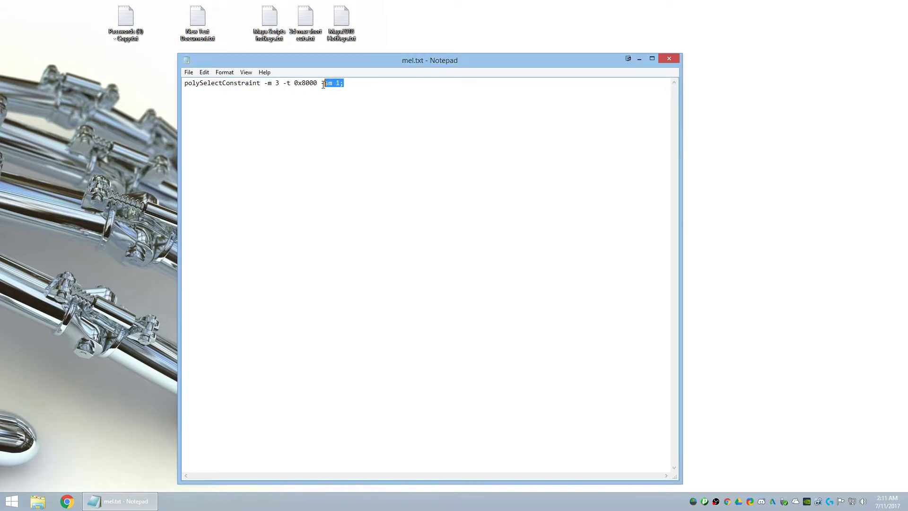
right_click(216, 85)
click(166, 119)
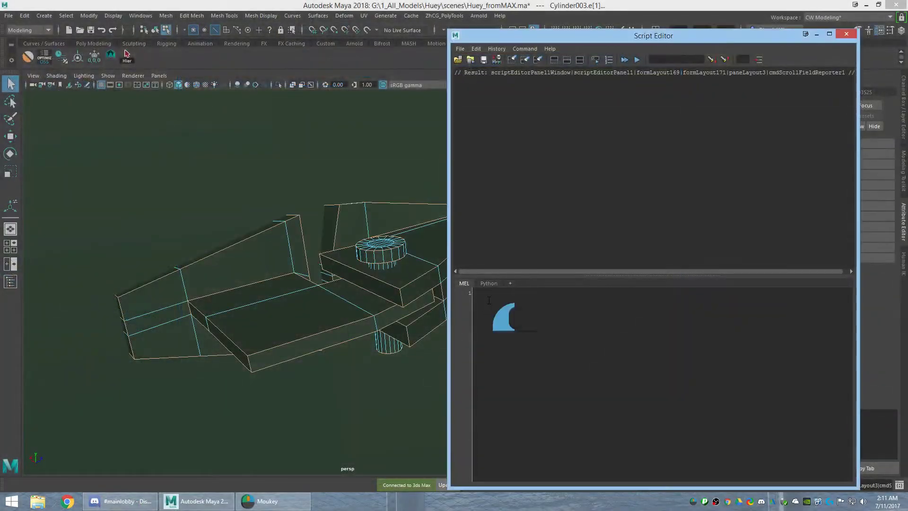
Paste the polySelectConstraint command and drag it onto the CW_Model shelf as MEL.
click(489, 299)
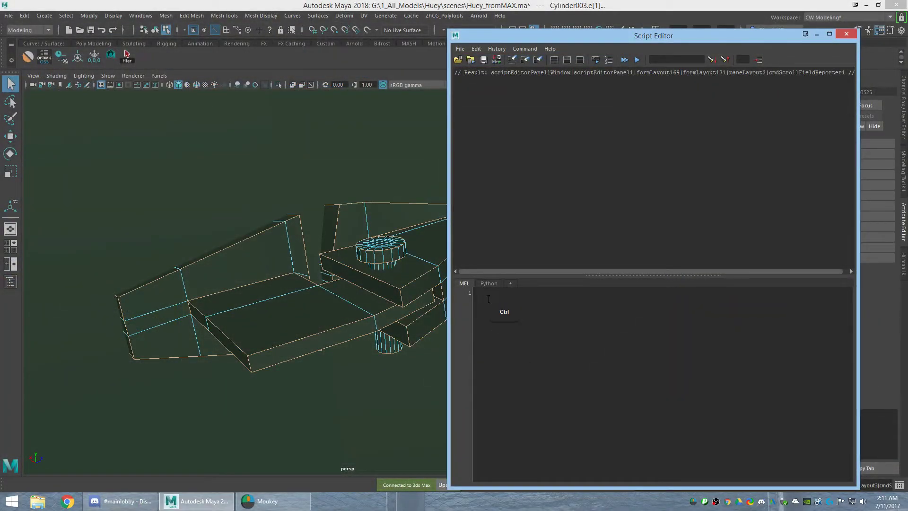
key(ctrl+v)
drag(620, 293, 474, 293)
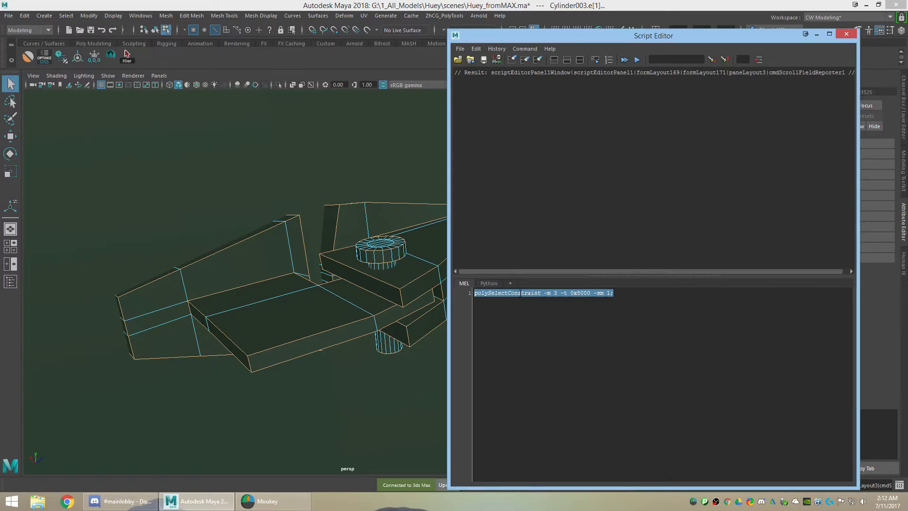
drag(521, 292, 181, 61)
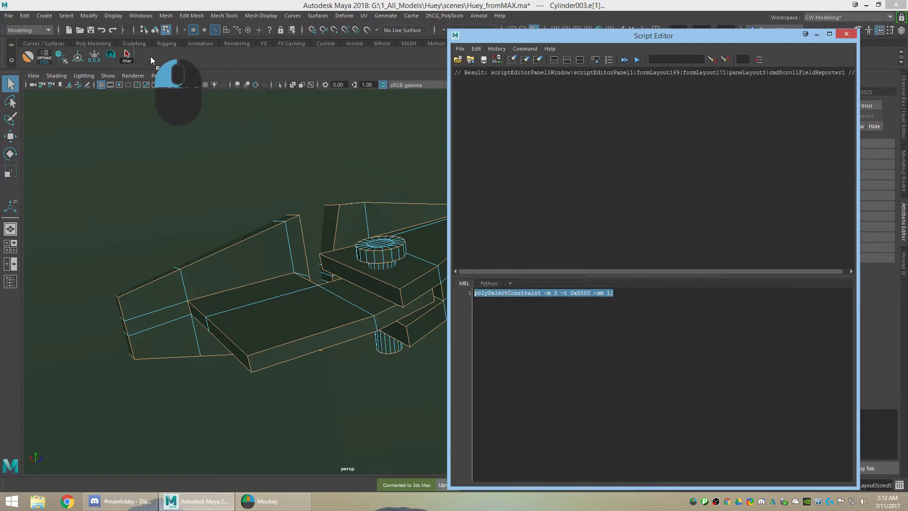
drag(181, 62, 150, 56)
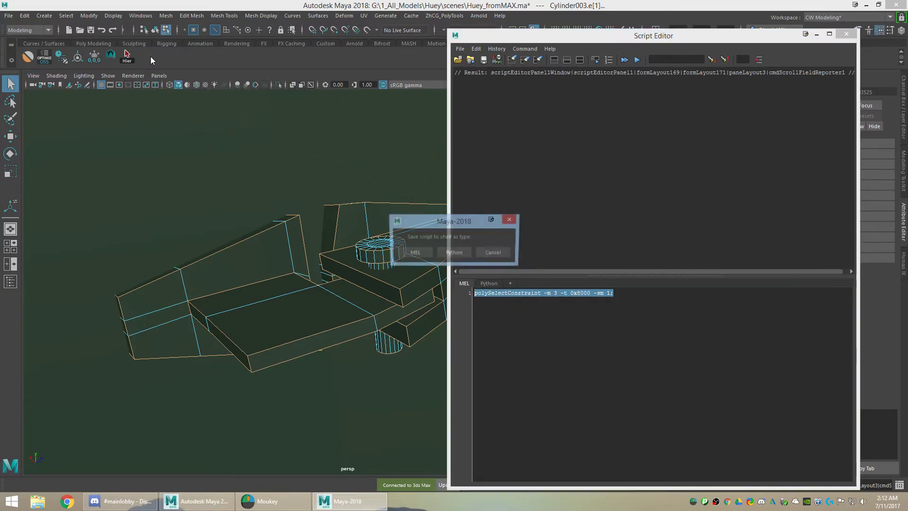
click(414, 253)
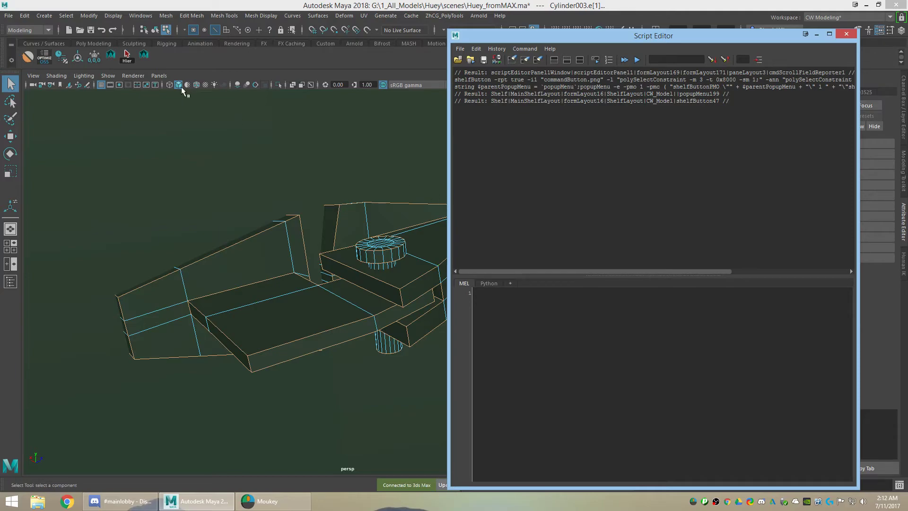
Close the Script Editor, reselect Cylinder003 in component mode, and run the new shelf button.
click(841, 34)
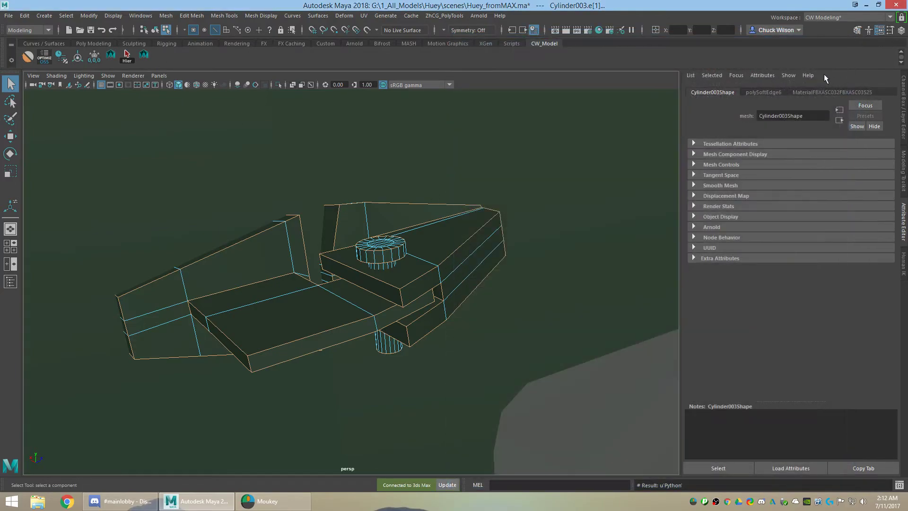
click(284, 164)
click(356, 220)
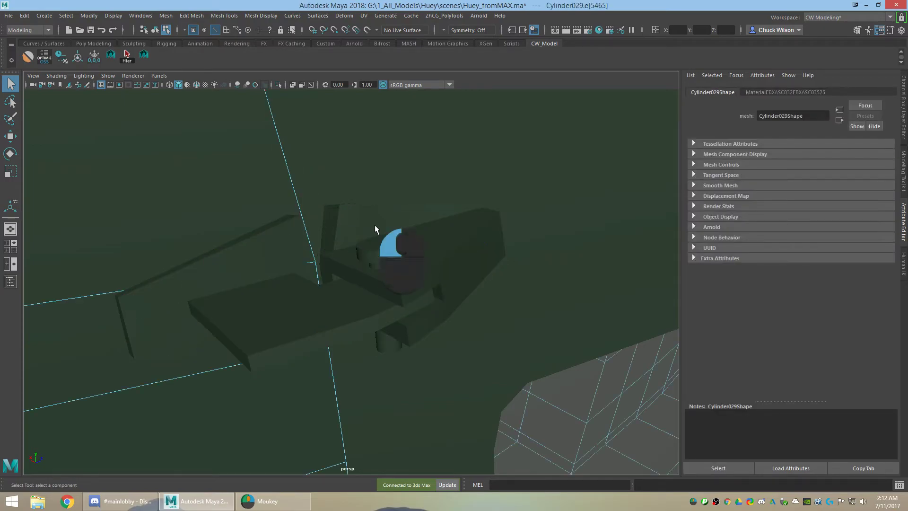
key(F8)
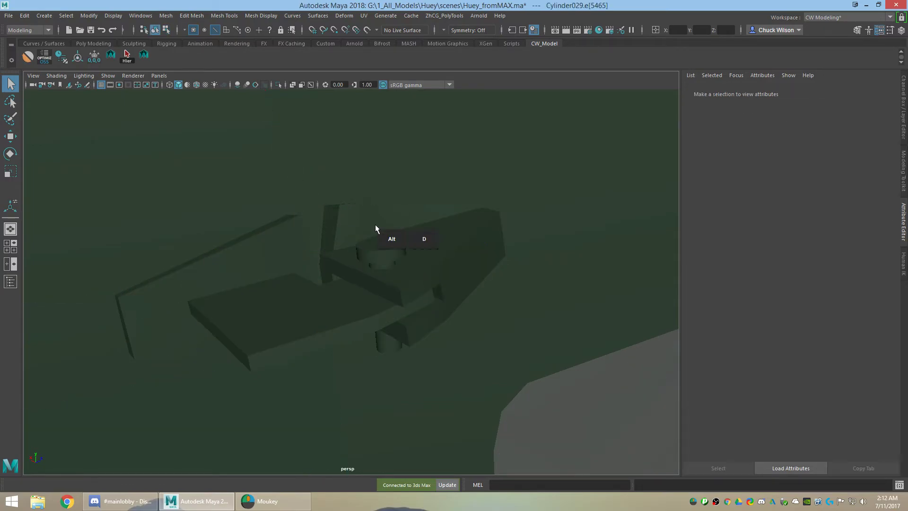
click(465, 245)
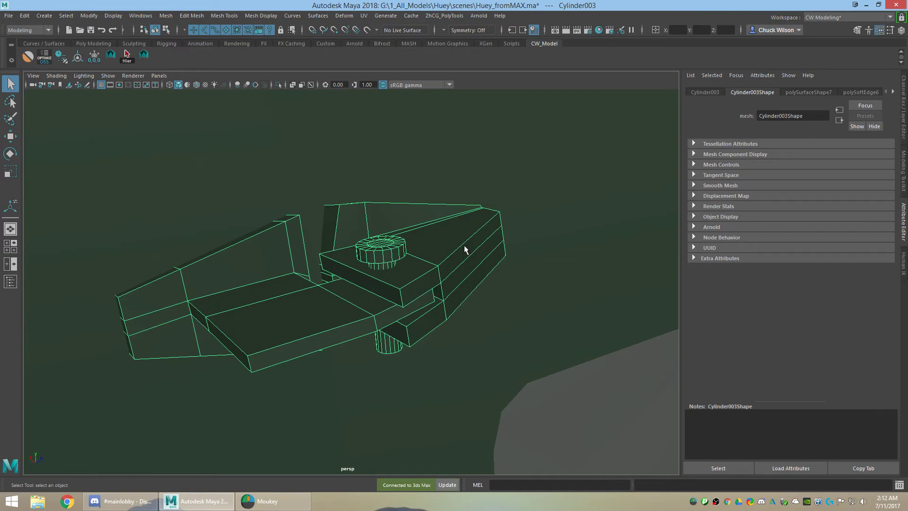
key(F8)
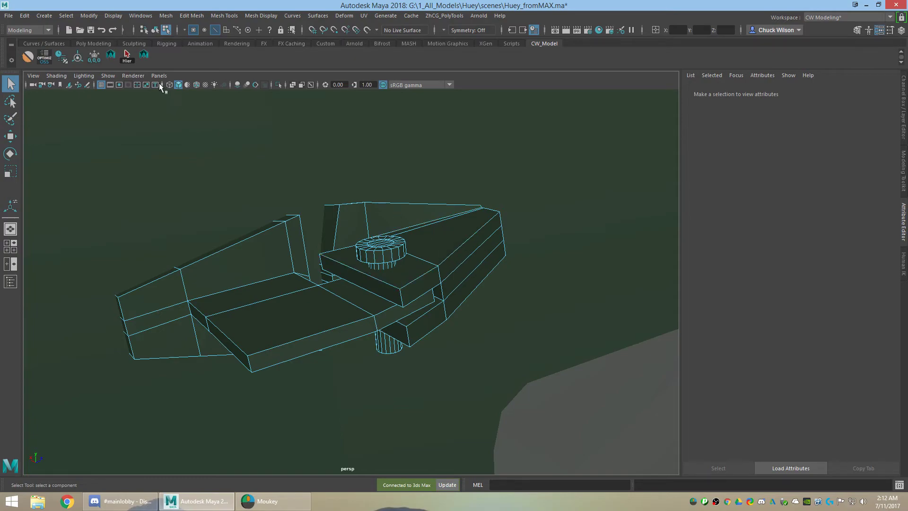
click(146, 58)
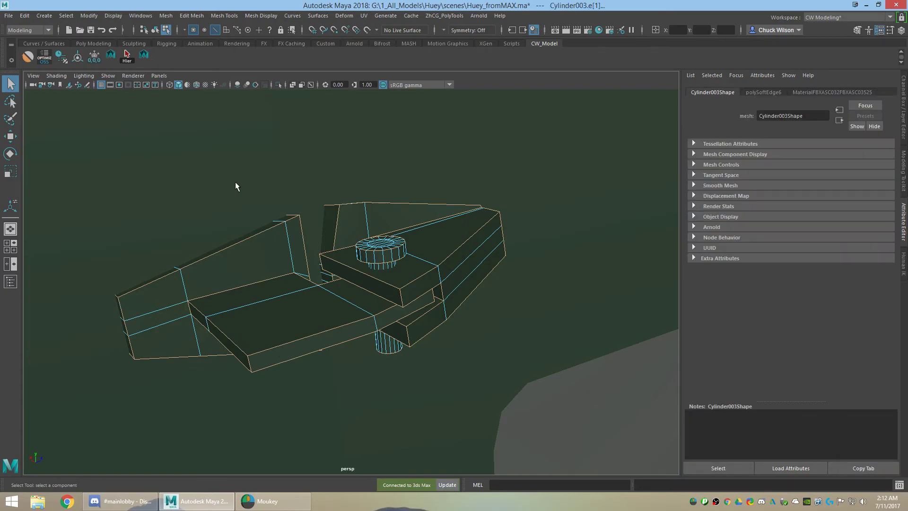
Orbit to a front view of the part and open the Select menu's Convert Selection options.
mouse_move(373, 306)
alt+mouse_down()
mouse_move(385, 236)
mouse_move(458, 272)
mouse_move(415, 274)
mouse_move(381, 239)
mouse_move(382, 290)
mouse_move(355, 304)
mouse_move(400, 315)
alt+mouse_up()
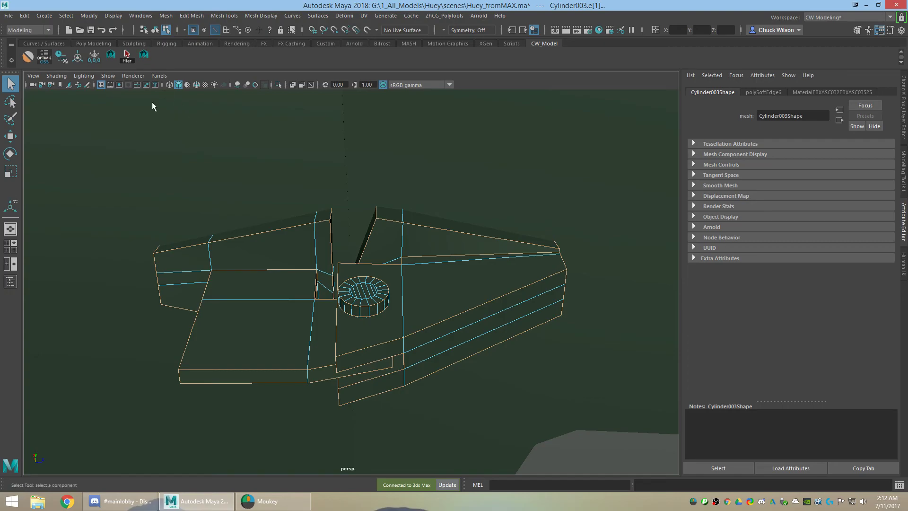
click(66, 15)
mouse_move(95, 197)
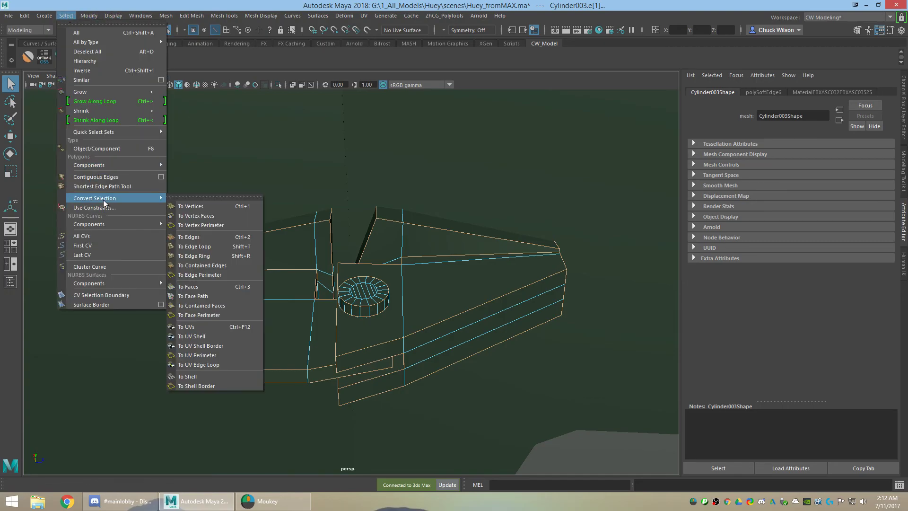